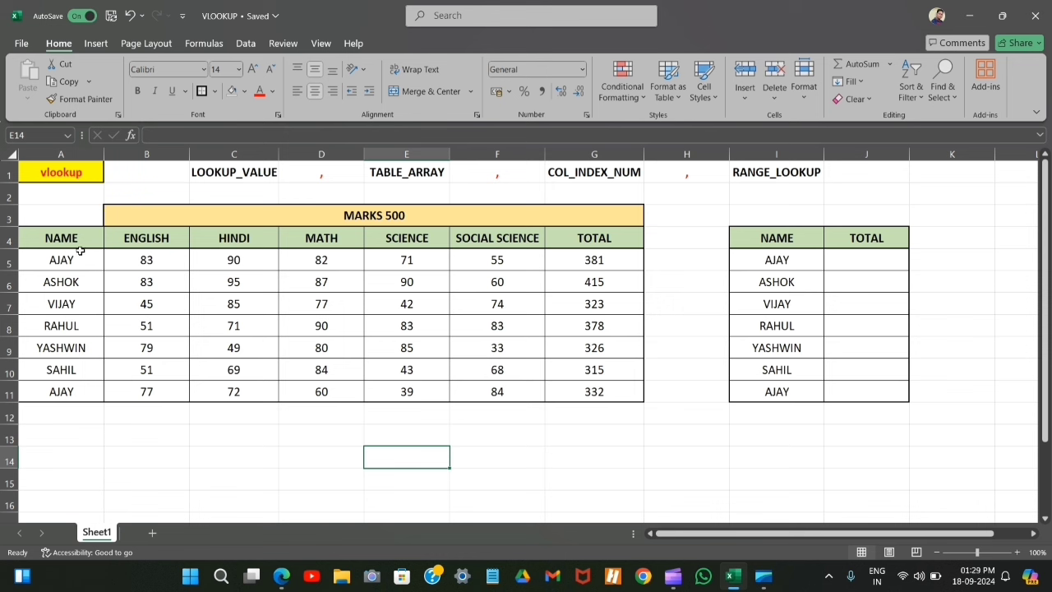
Step: Inspect the TOTAL SUM formula and lookup table names, then select J5 for AJAY's result
key(Right)
key(Right)
key(Up)
key(Up)
key(Up)
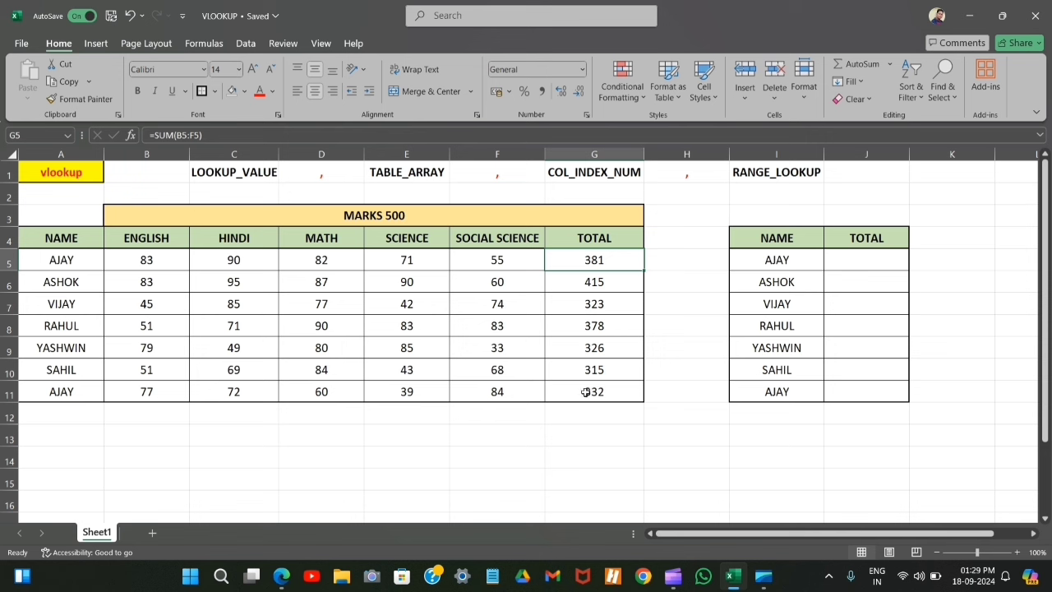
click(773, 241)
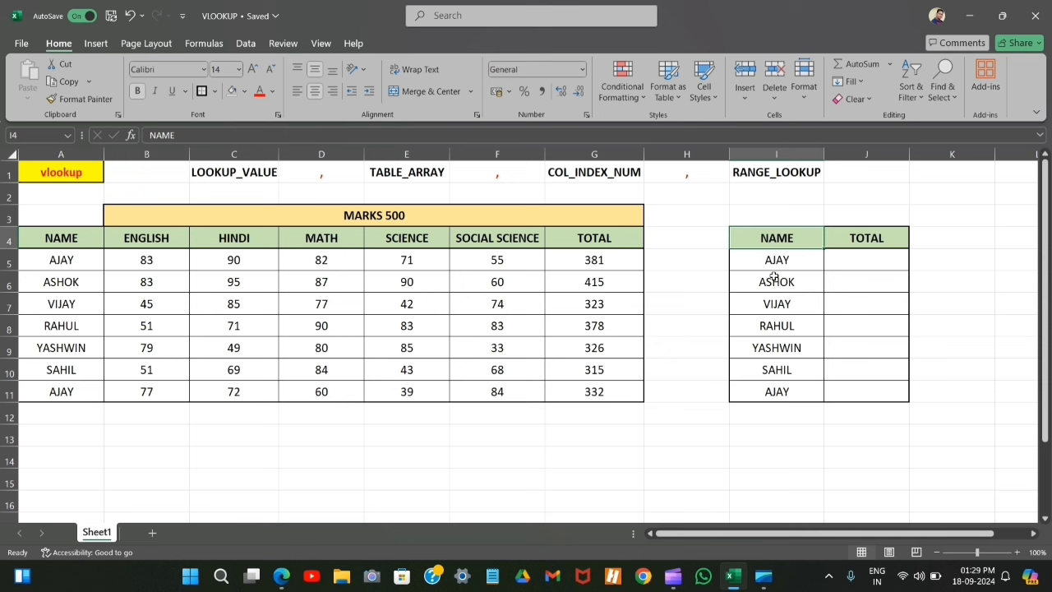
click(774, 262)
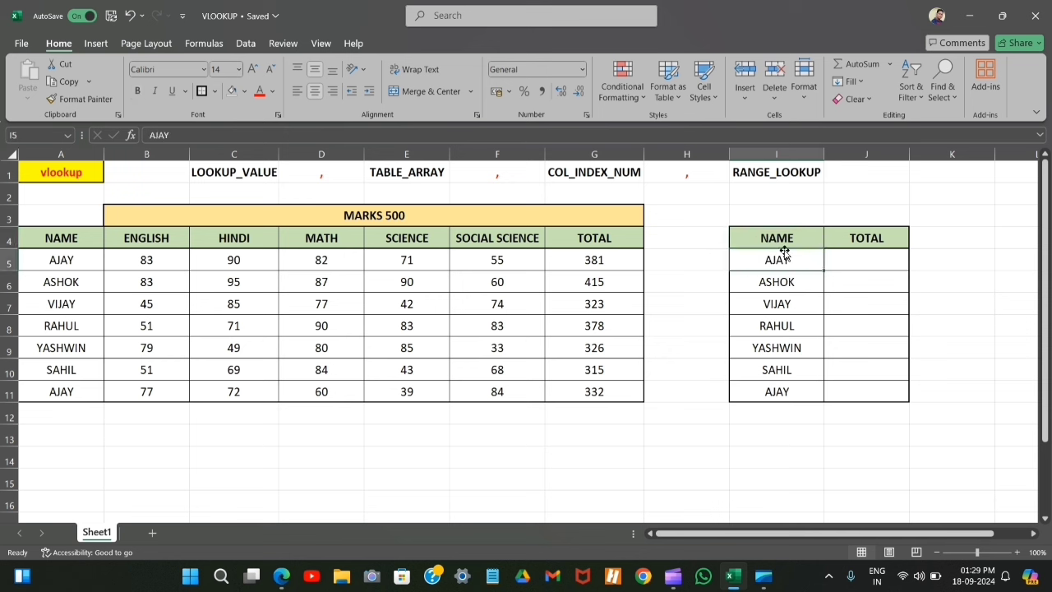
click(870, 261)
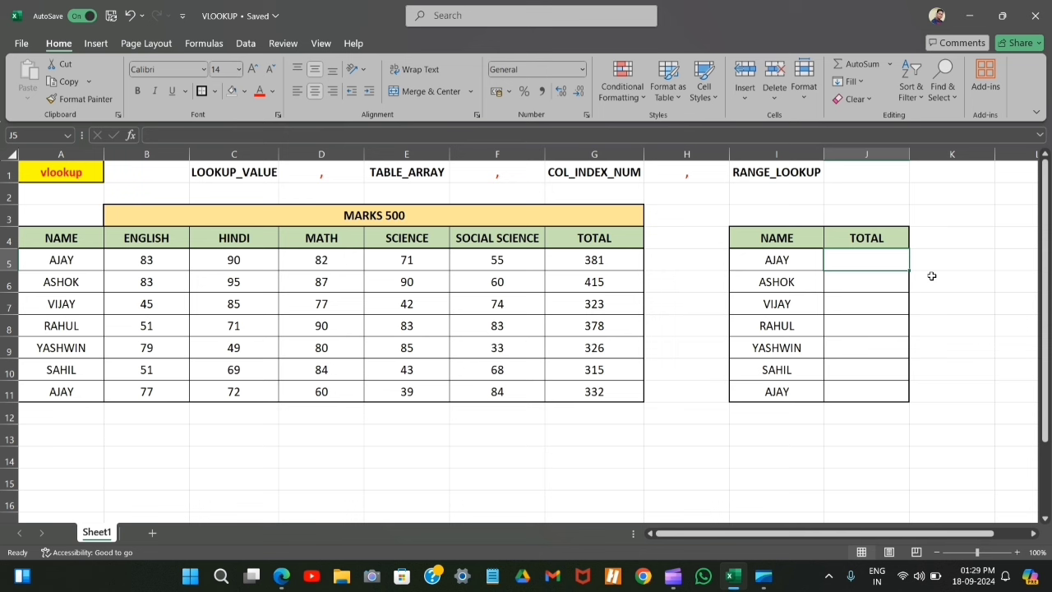
Step: Start a VLOOKUP in J5 with AJAY in I5 as the lookup value
text(=)
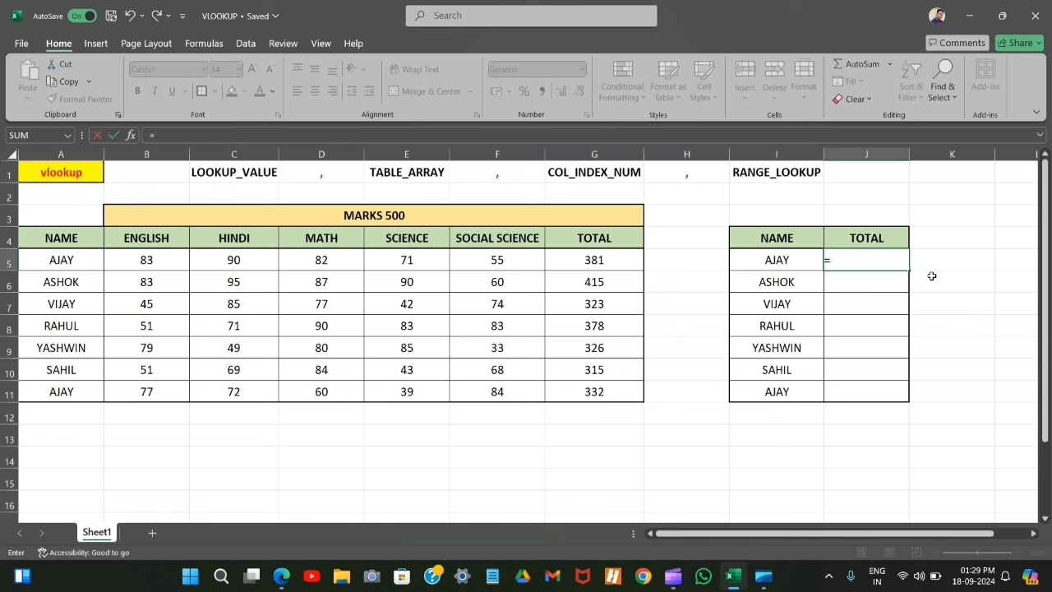
text(V)
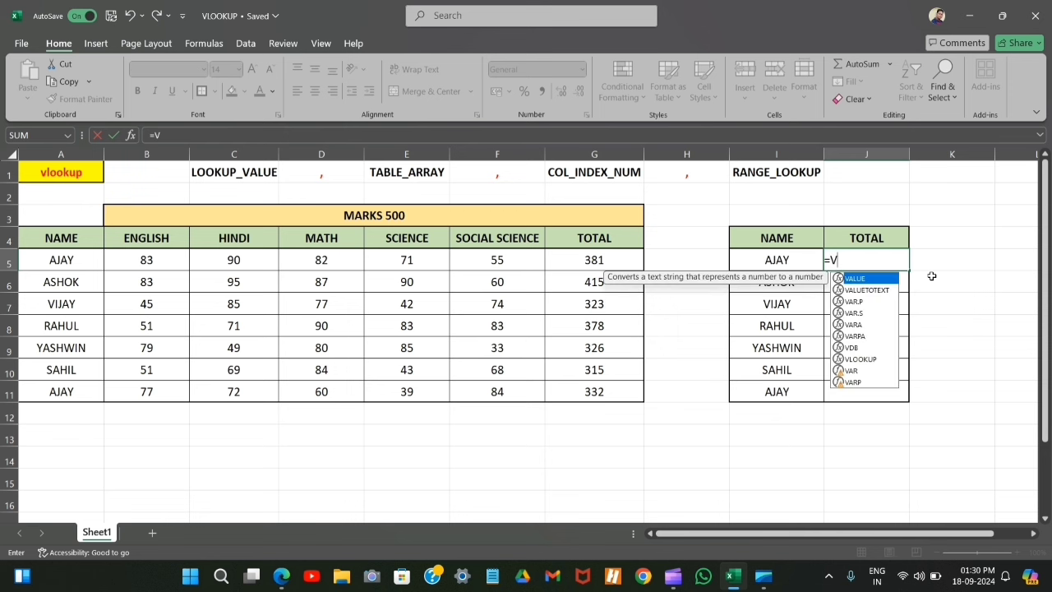
text(L)
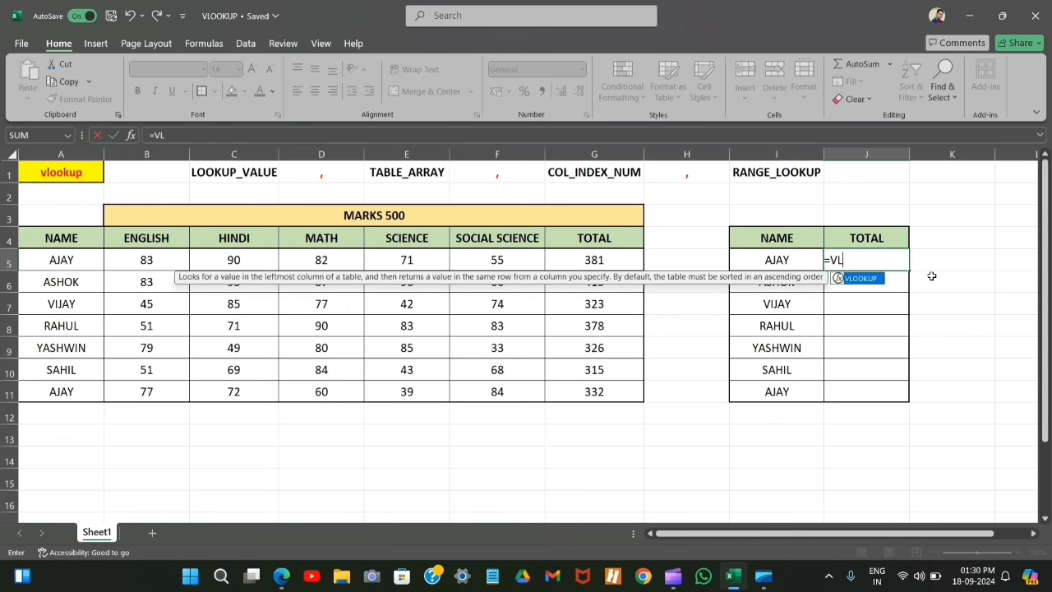
key(Tab)
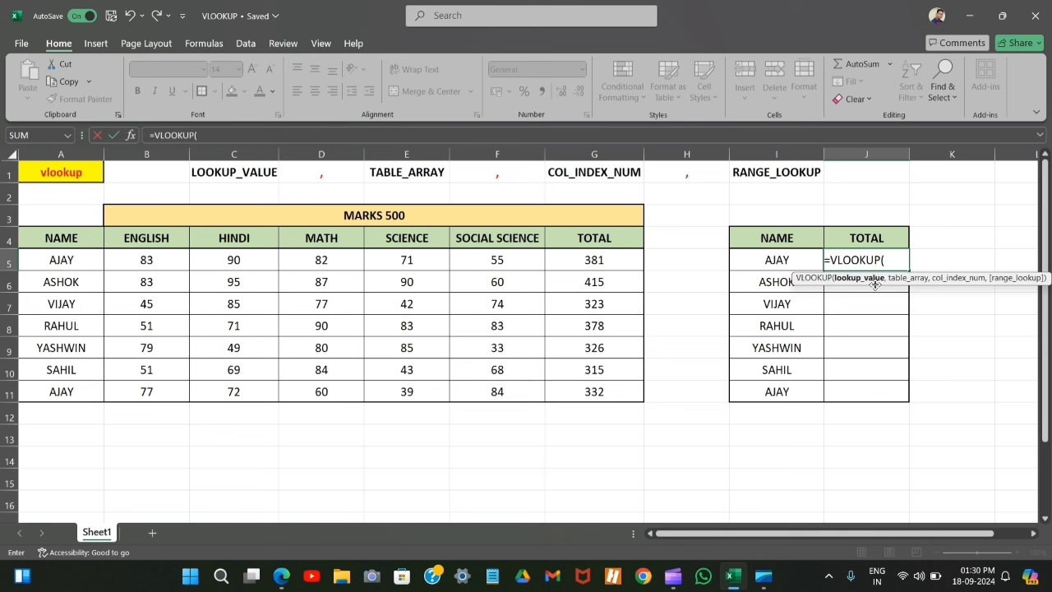
click(776, 261)
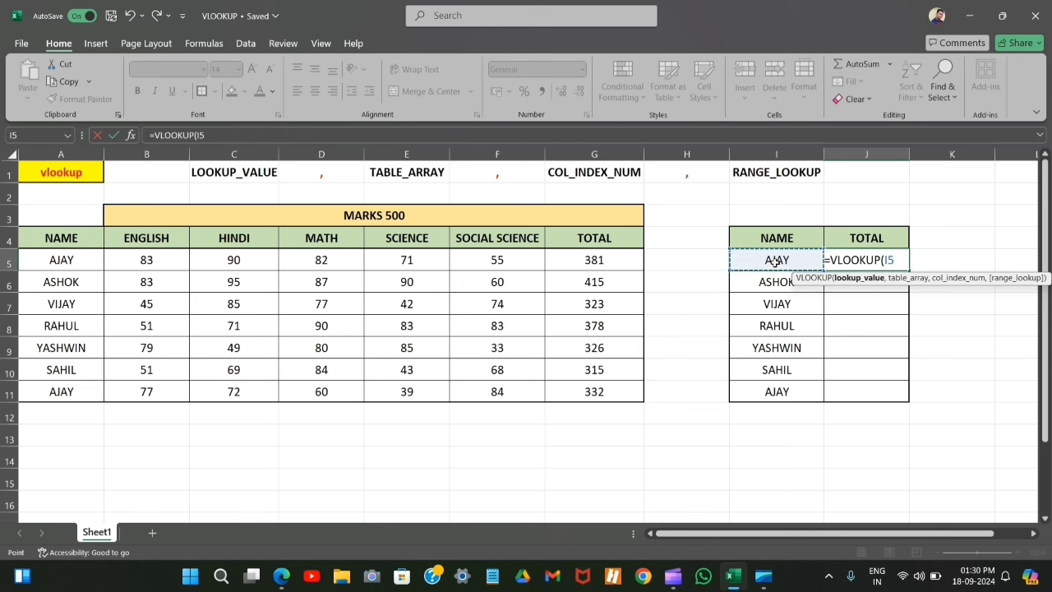
text(,)
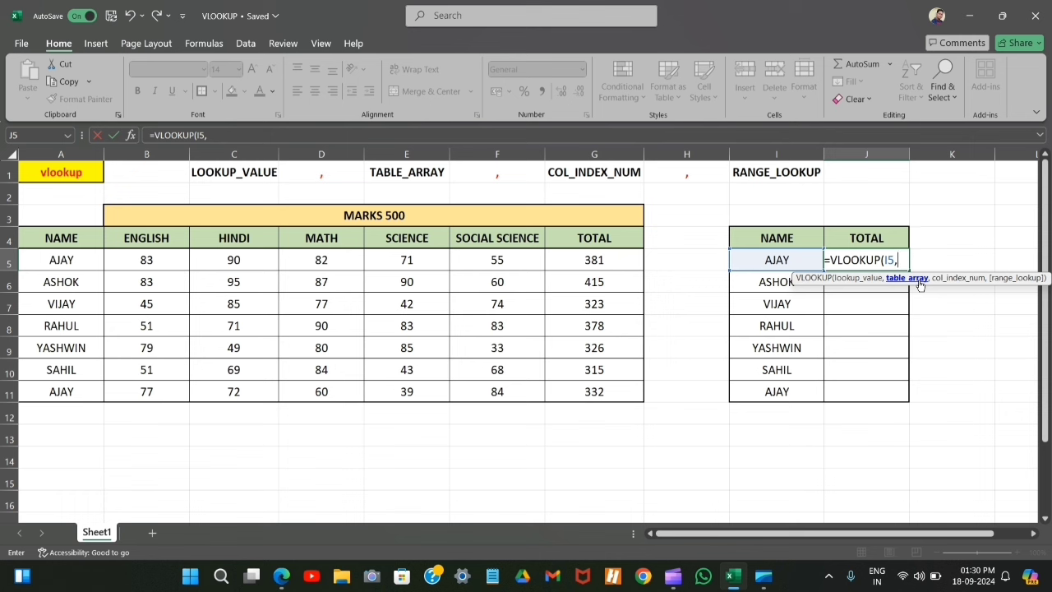
Step: Add the marks table as the absolute table array $A$5:$G$11 in the J5 VLOOKUP
click(56, 255)
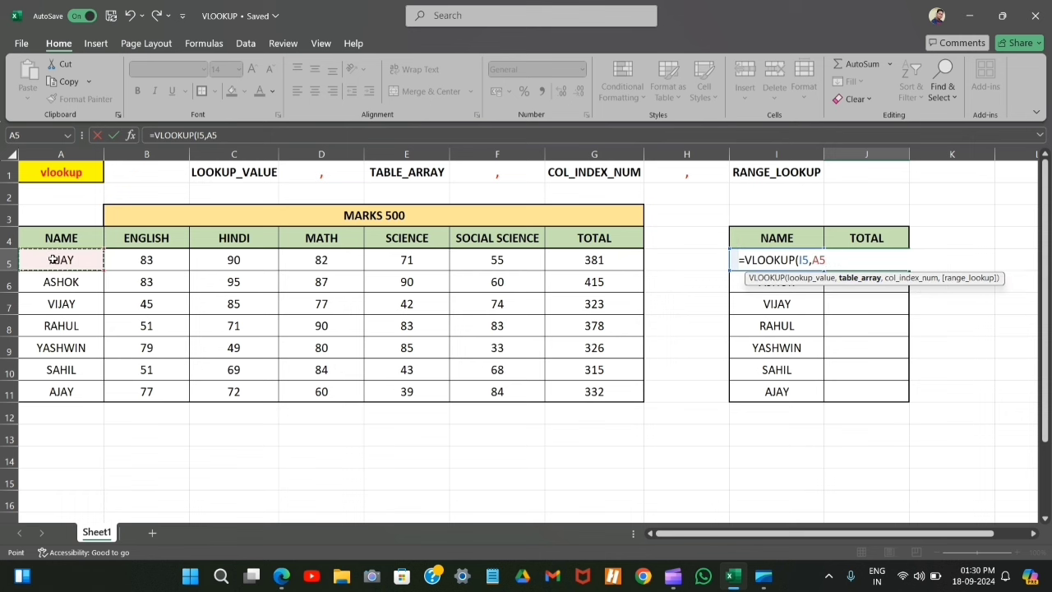
drag(598, 394, 598, 394)
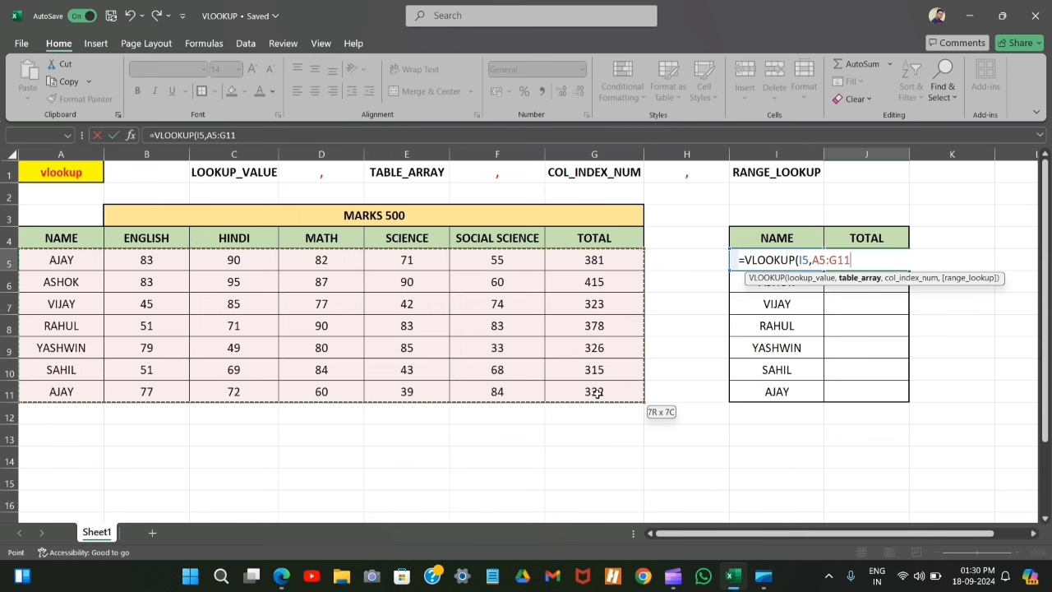
key(F4)
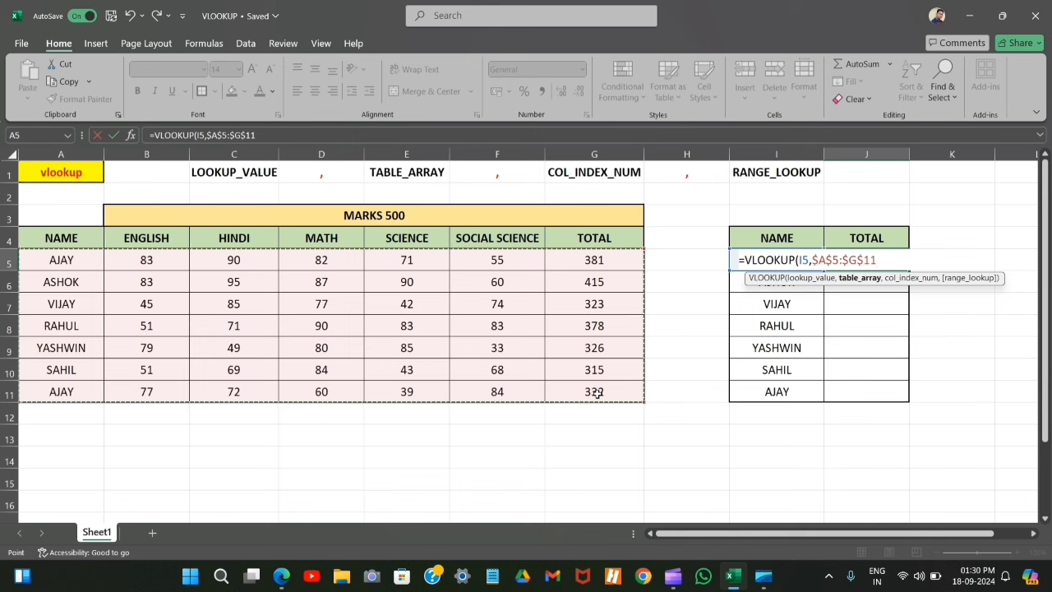
text(,)
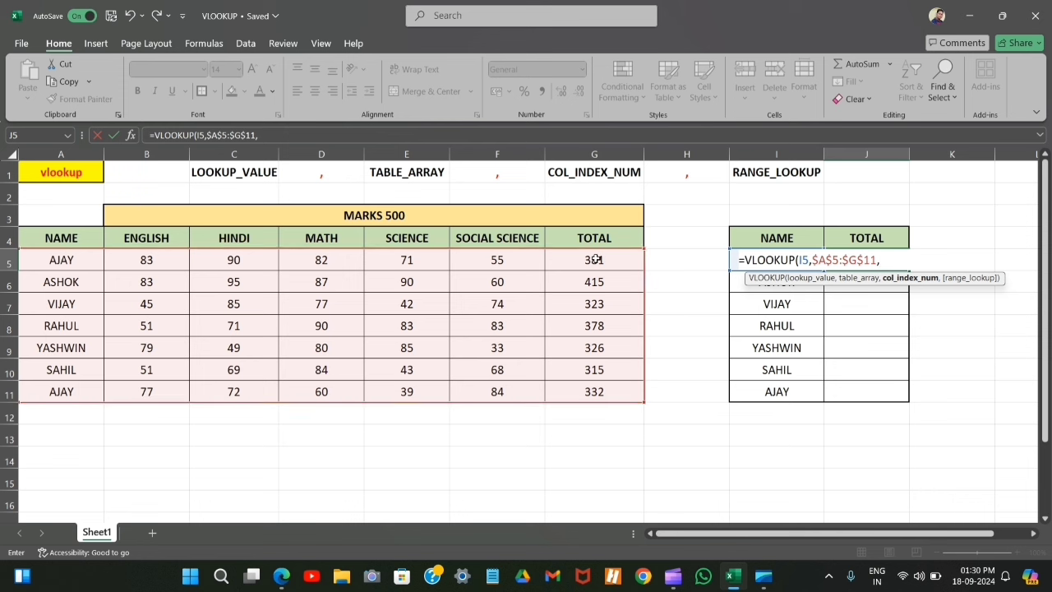
Step: Complete J5 as =VLOOKUP(I5,$A$5:$G$11,7,0), returning AJAY's total of 381
click(41, 243)
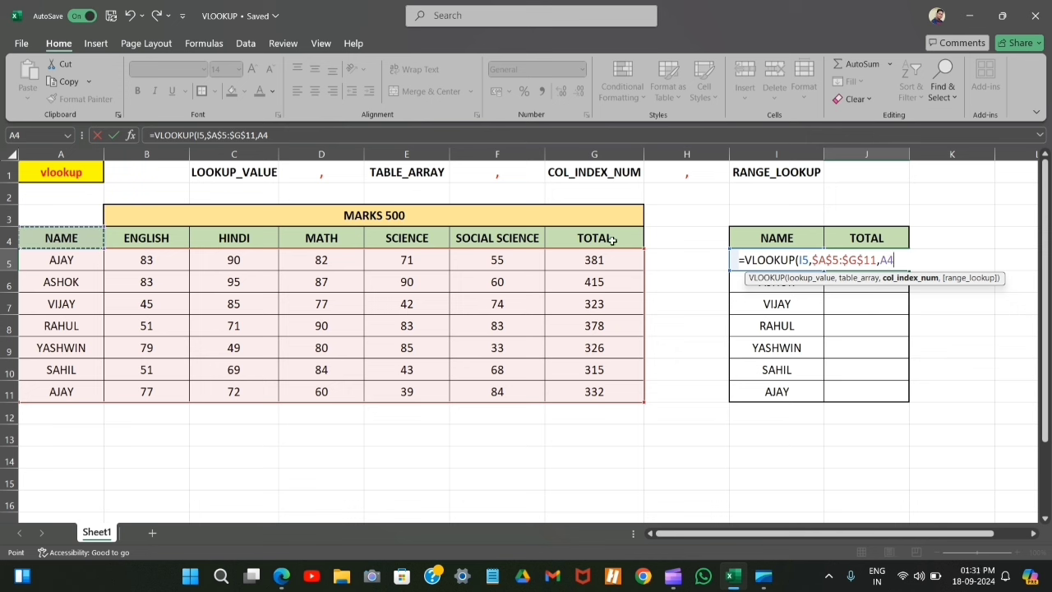
key(BackSpace)
key(BackSpace)
text(7)
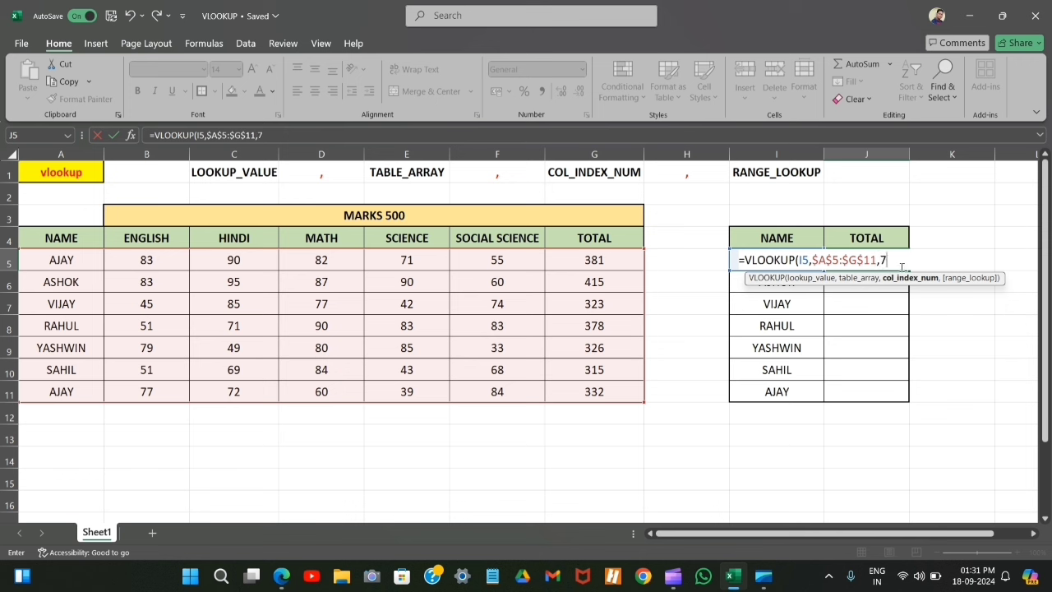
text(,)
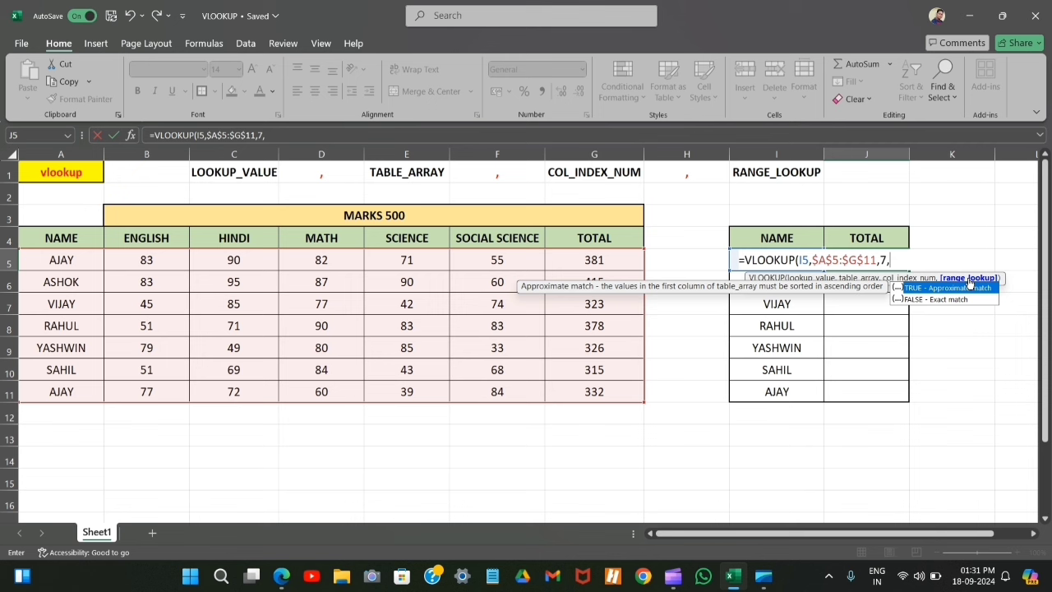
text(0)
text())
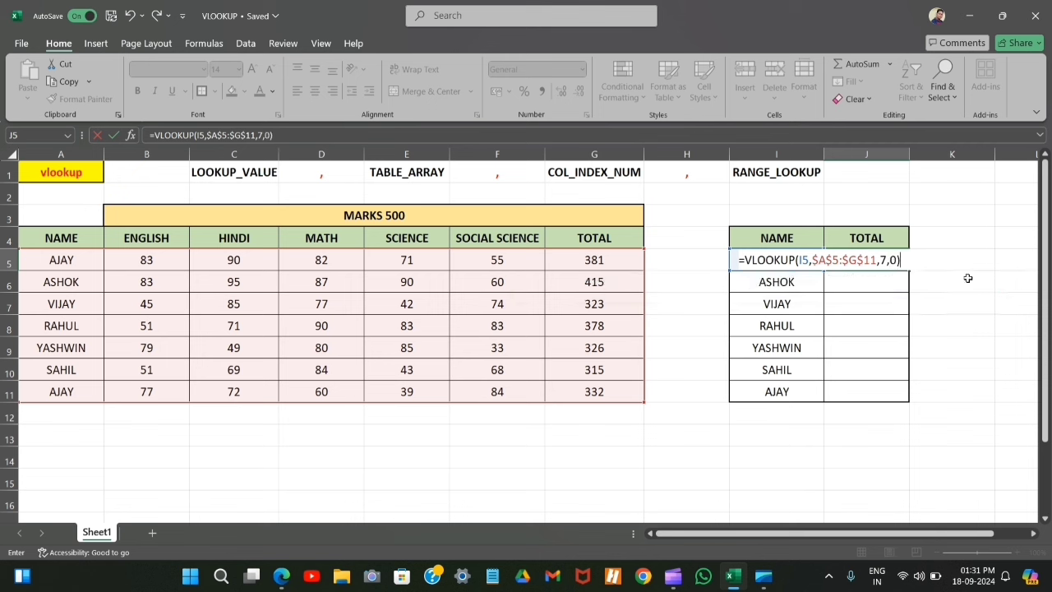
key(Return)
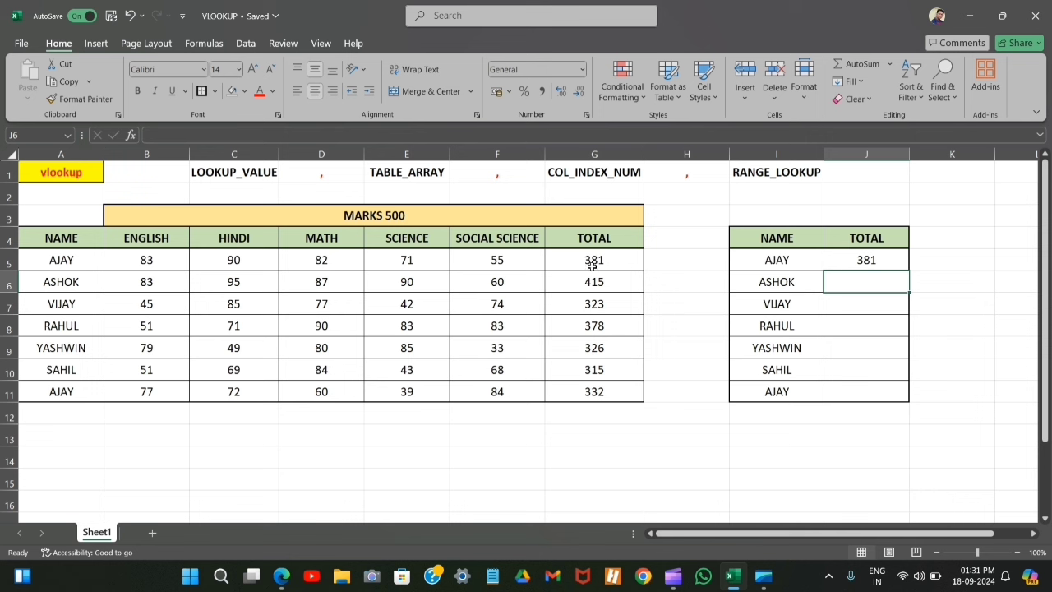
Step: Copy the J5 lookup into J6:J11, giving totals 415, 323, 378, 326, 315 and 381
click(855, 260)
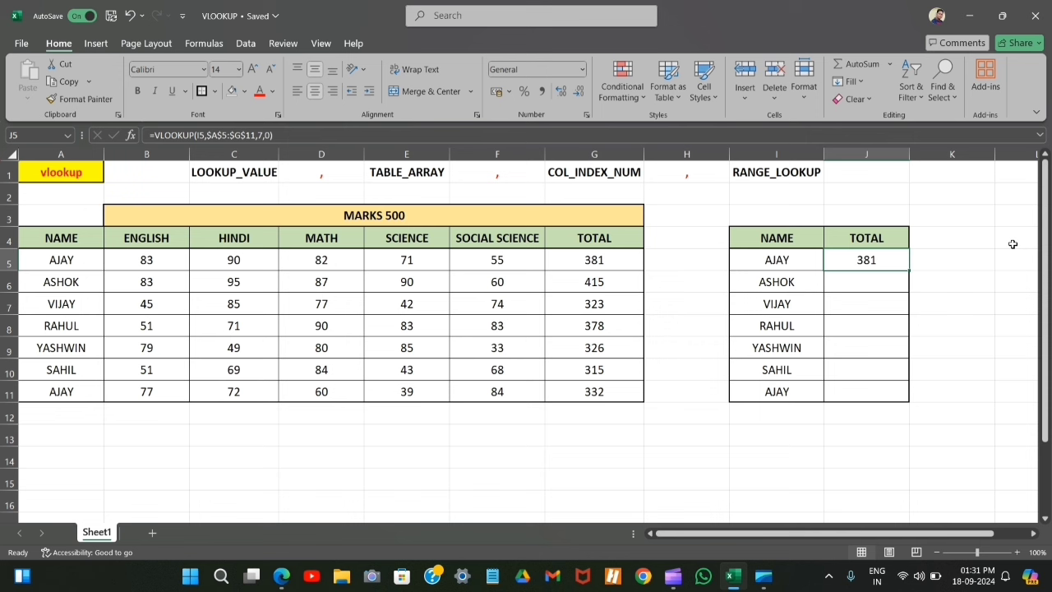
key(ctrl+c)
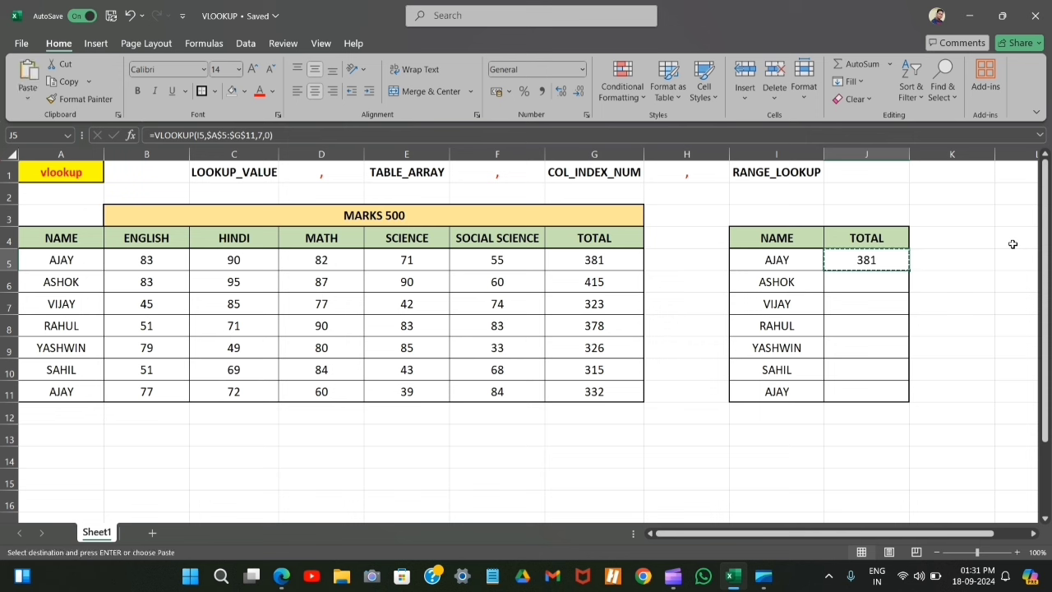
key(Down)
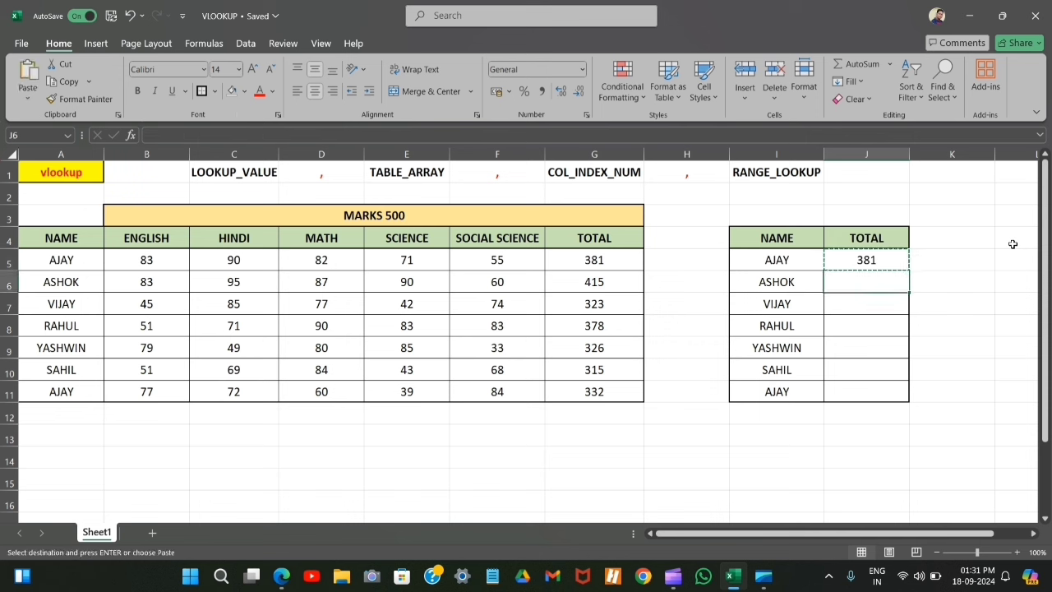
key(shift+Down)
key(shift+Down)
key(shift+Down)
key(shift+Down)
key(shift+Down)
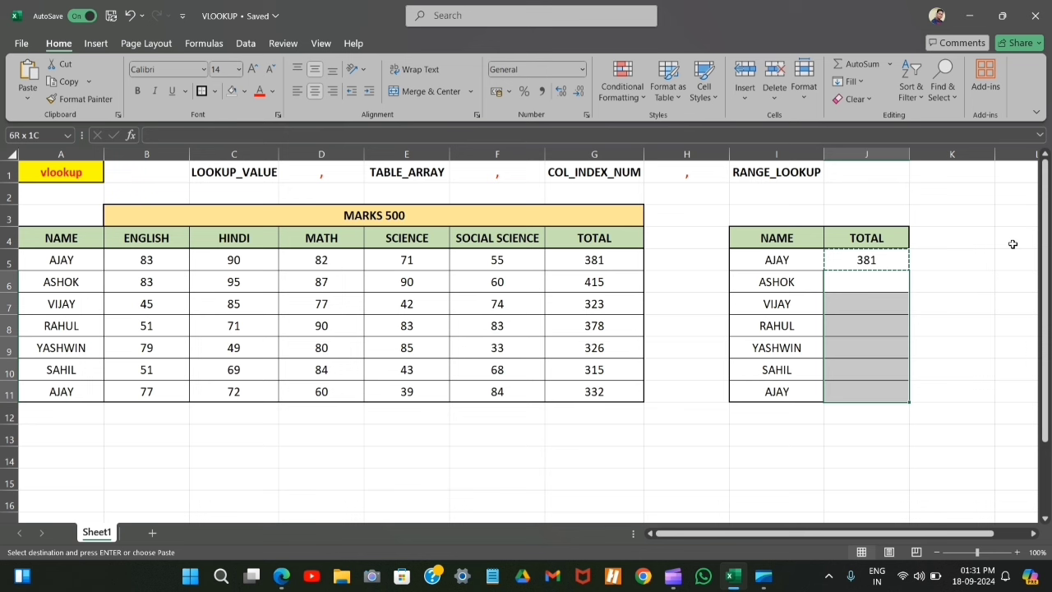
key(ctrl+v)
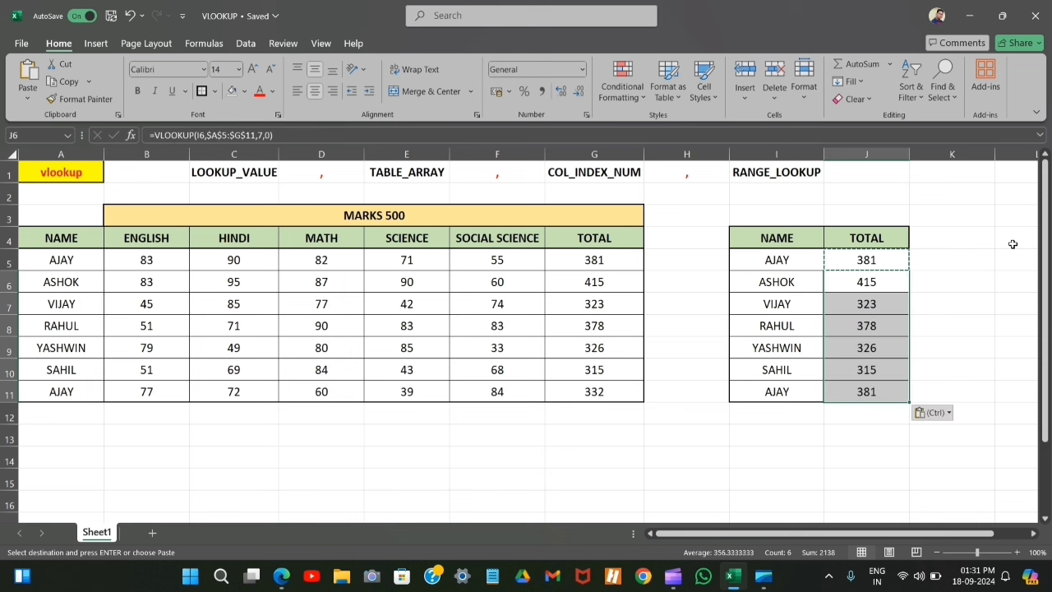
click(930, 268)
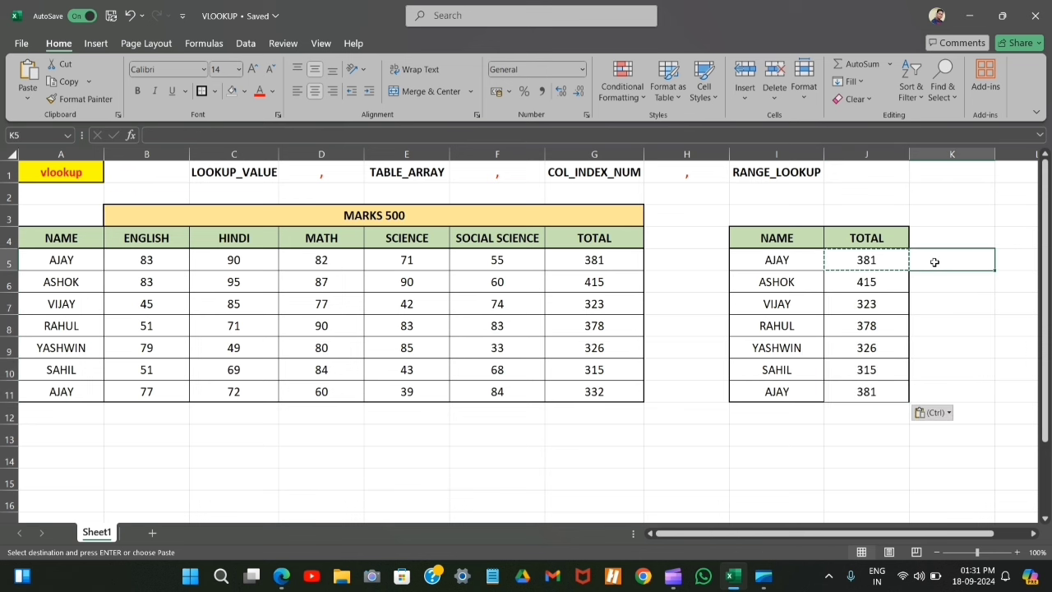
click(853, 392)
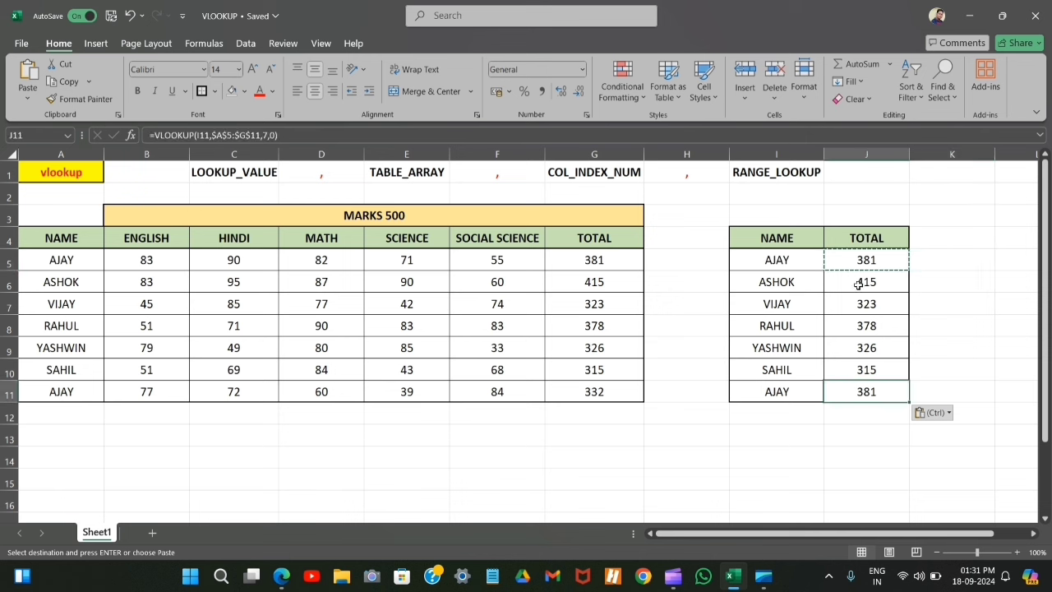
key(Escape)
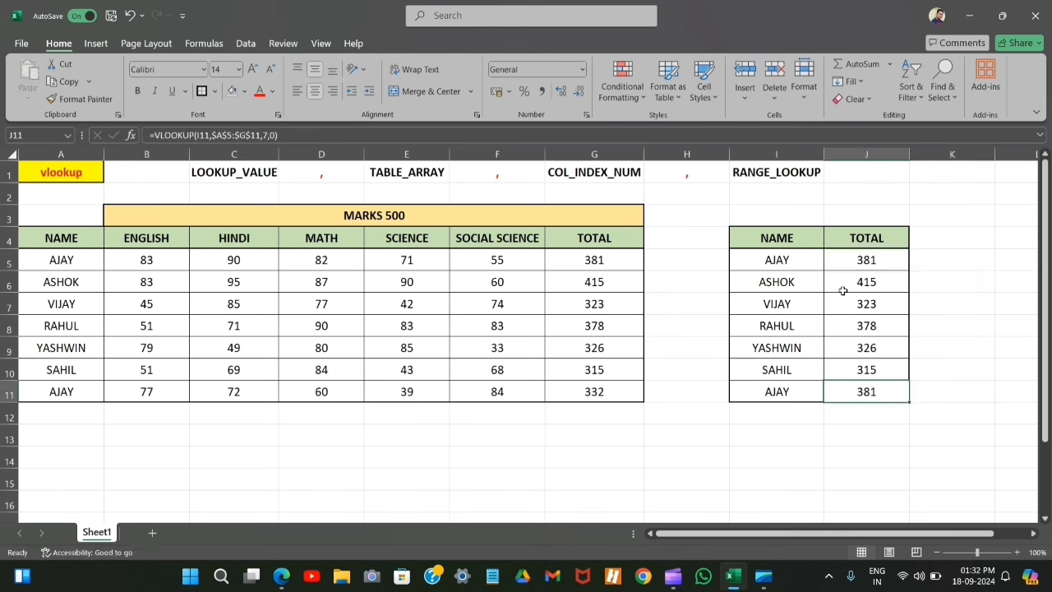
click(791, 282)
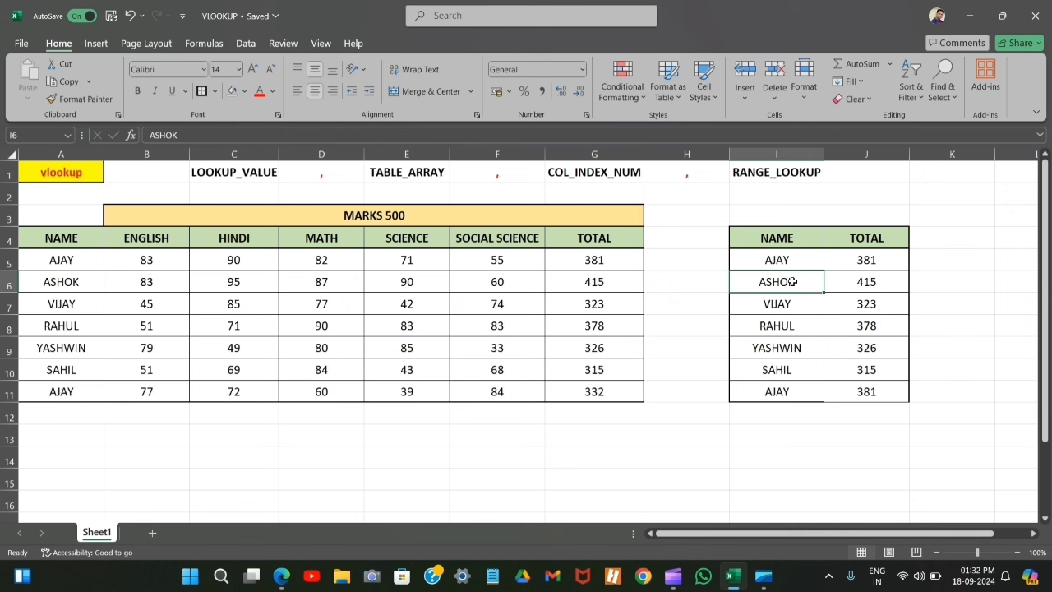
key(shift+Down)
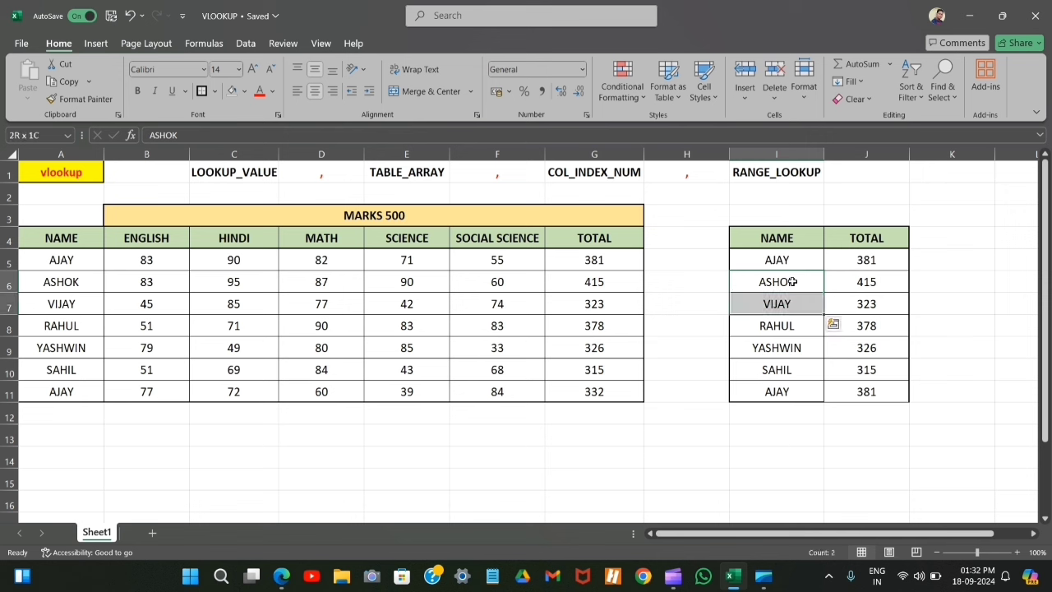
key(Delete)
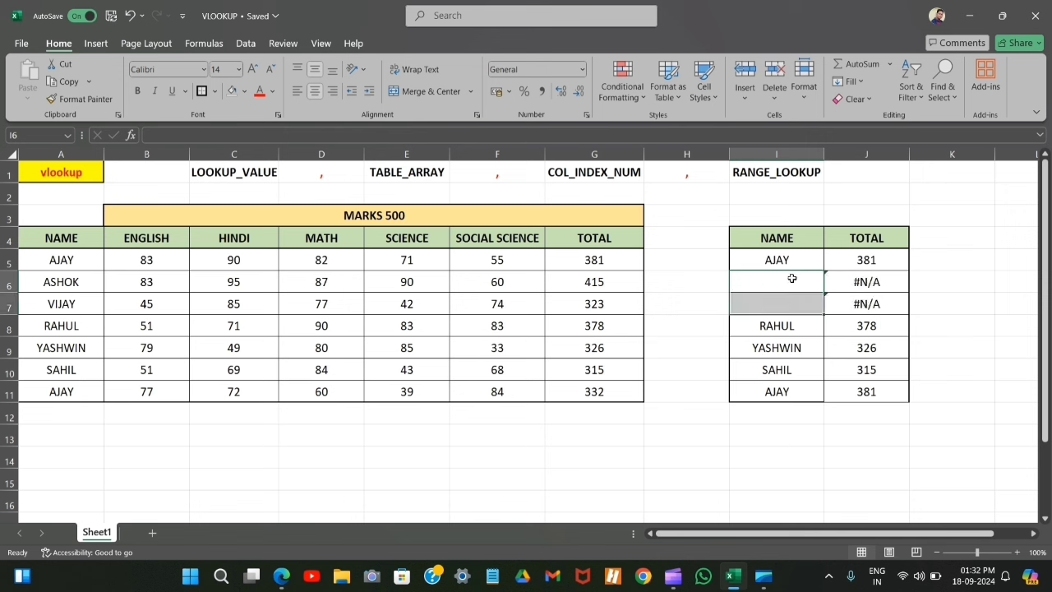
click(792, 279)
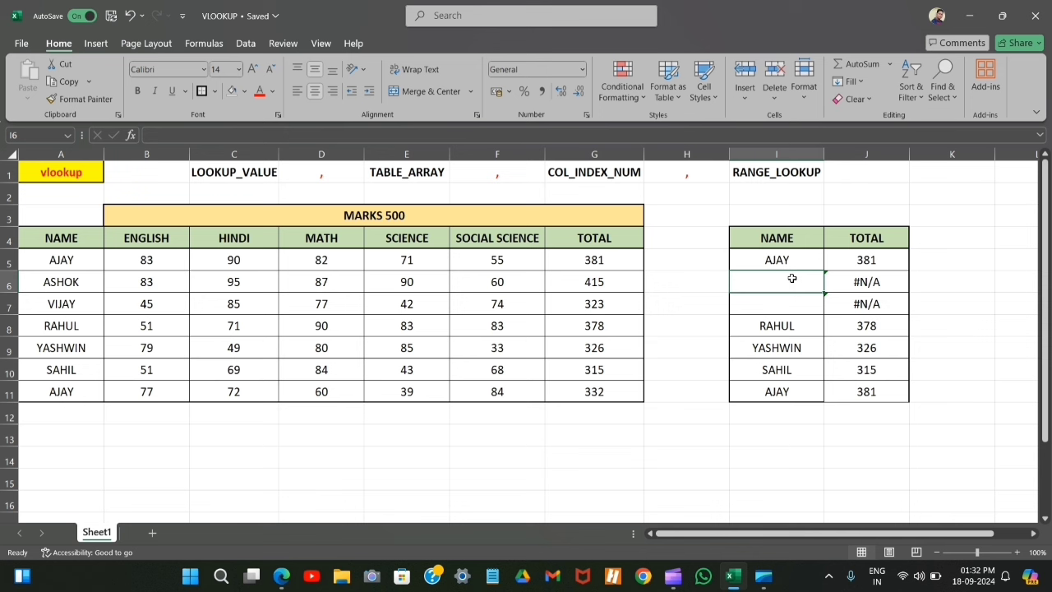
text(VIJAY)
key(Return)
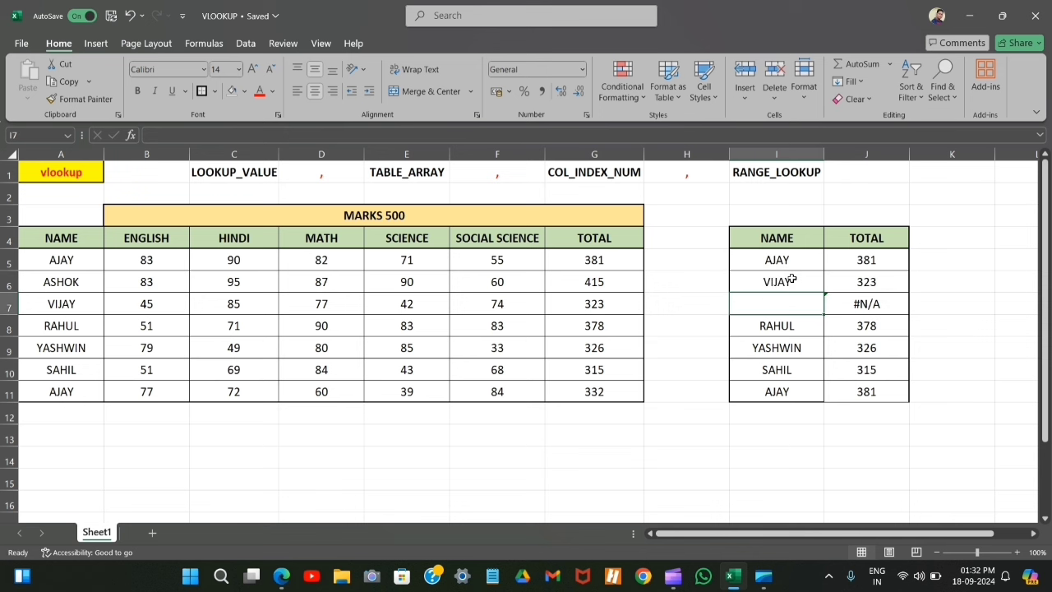
text(ASHOK)
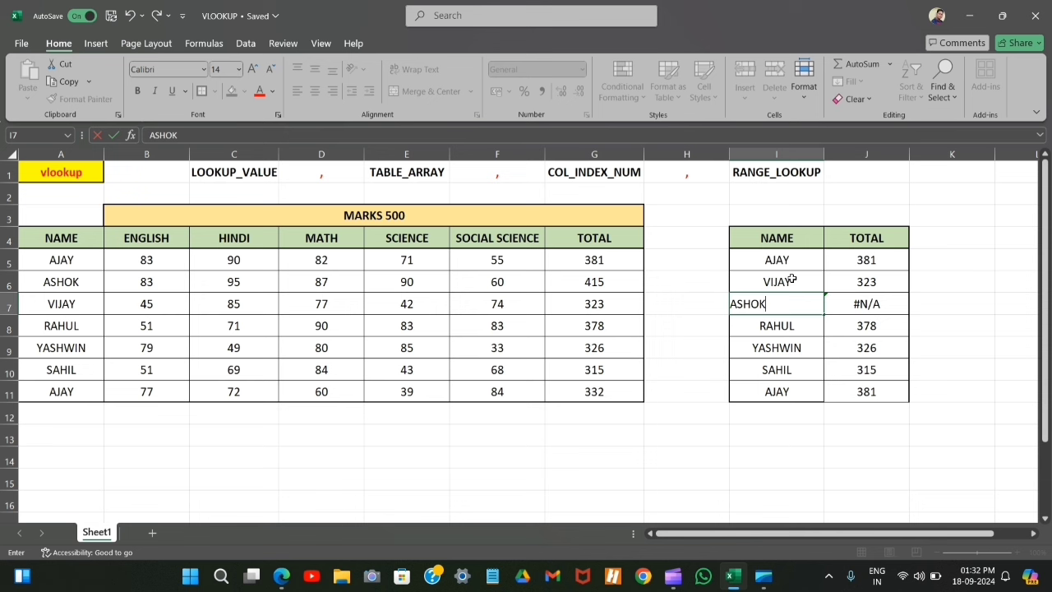
key(Return)
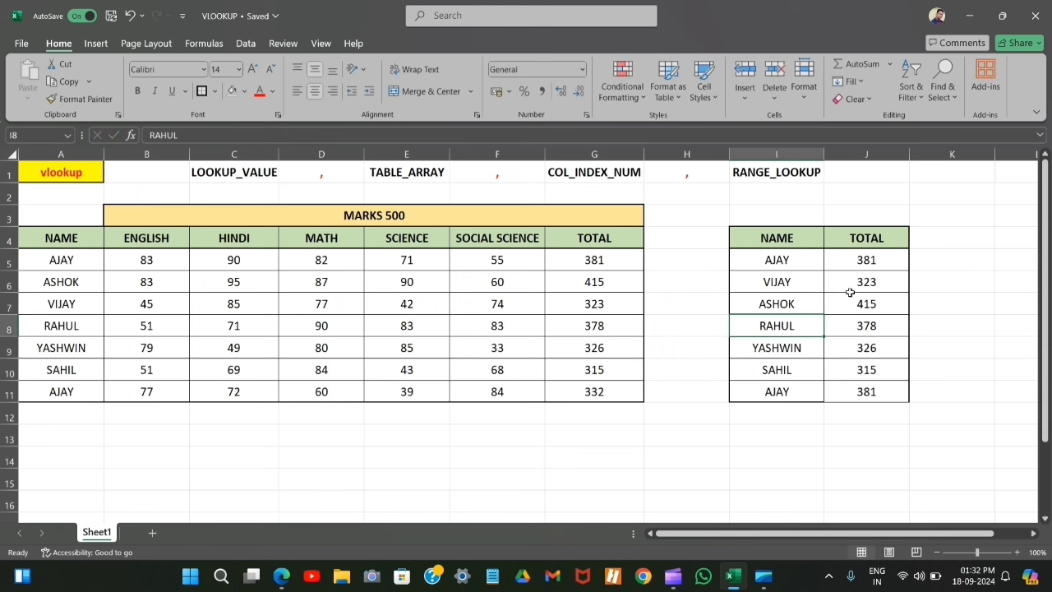
click(799, 283)
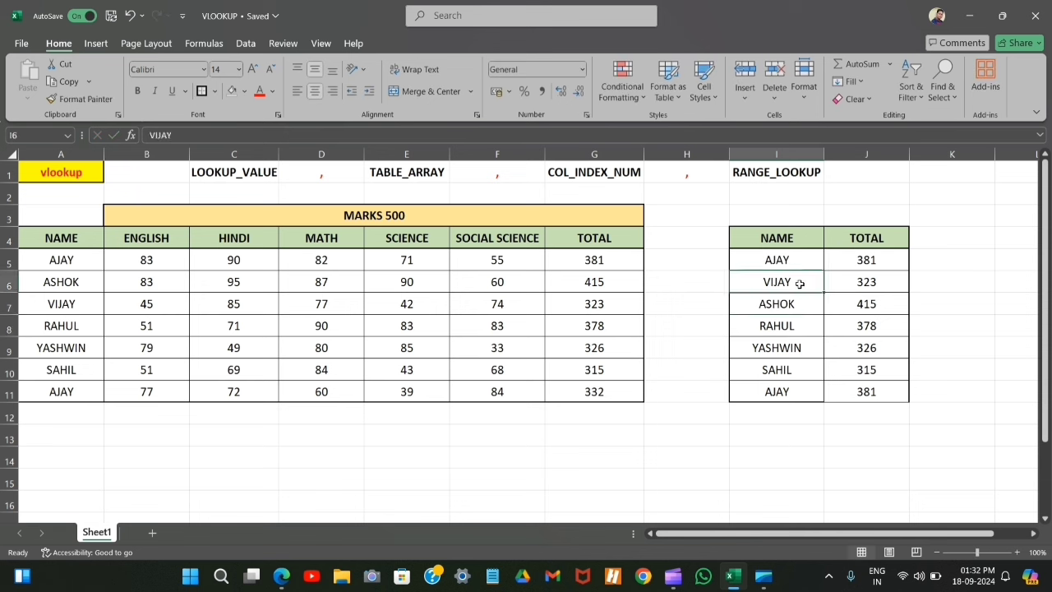
click(81, 286)
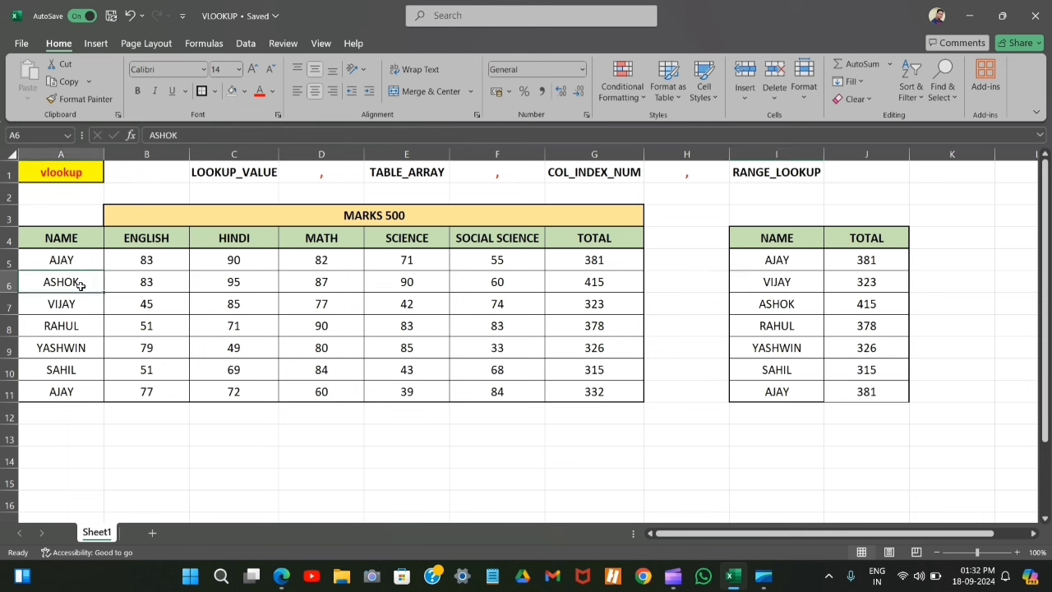
click(79, 304)
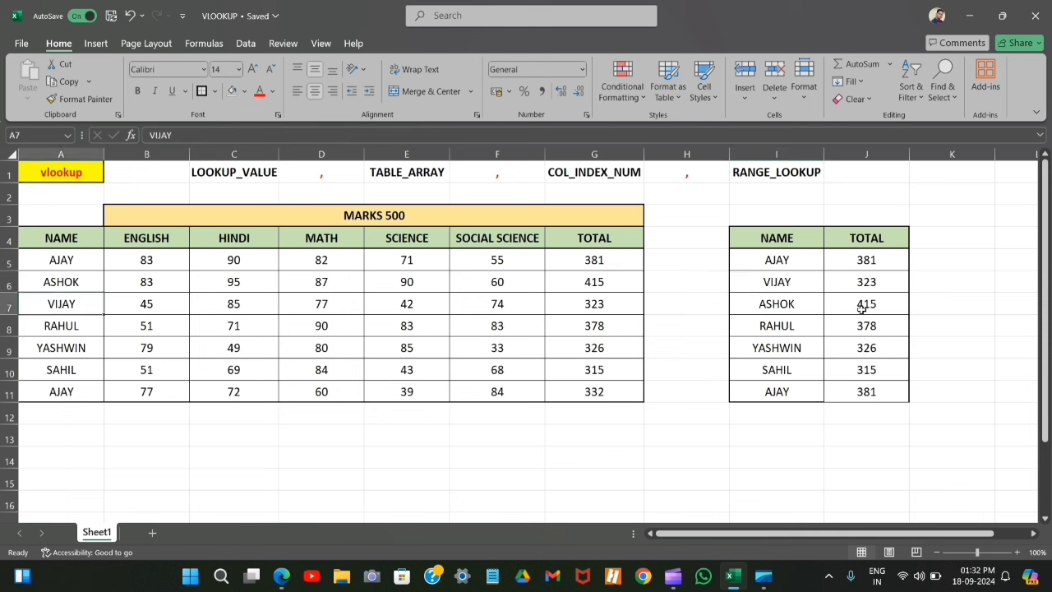
key(ctrl+z)
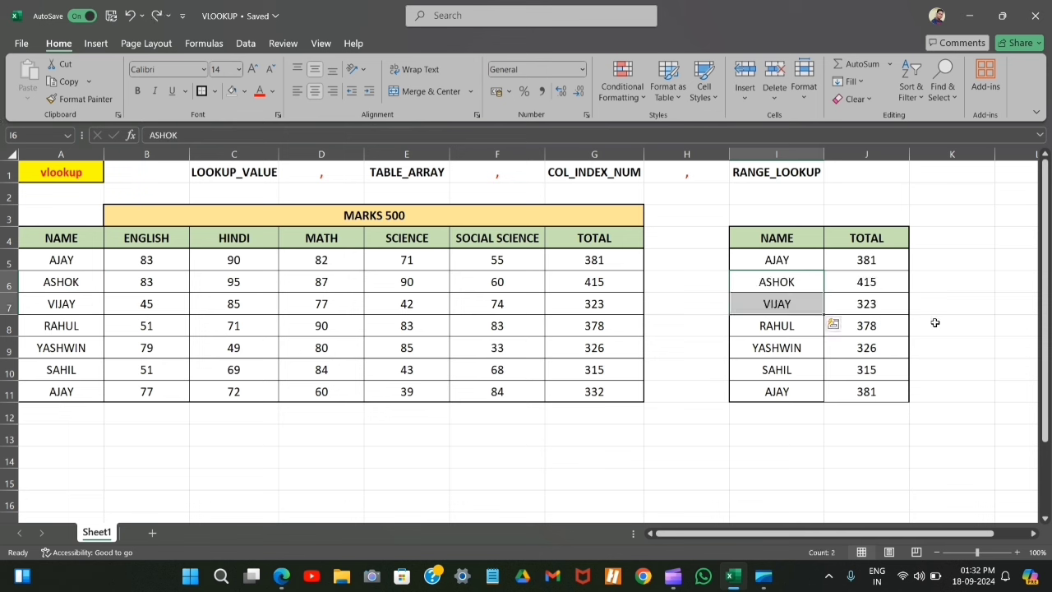
Step: Rename the lookup table's J4 header from TOTAL to MATH
click(943, 300)
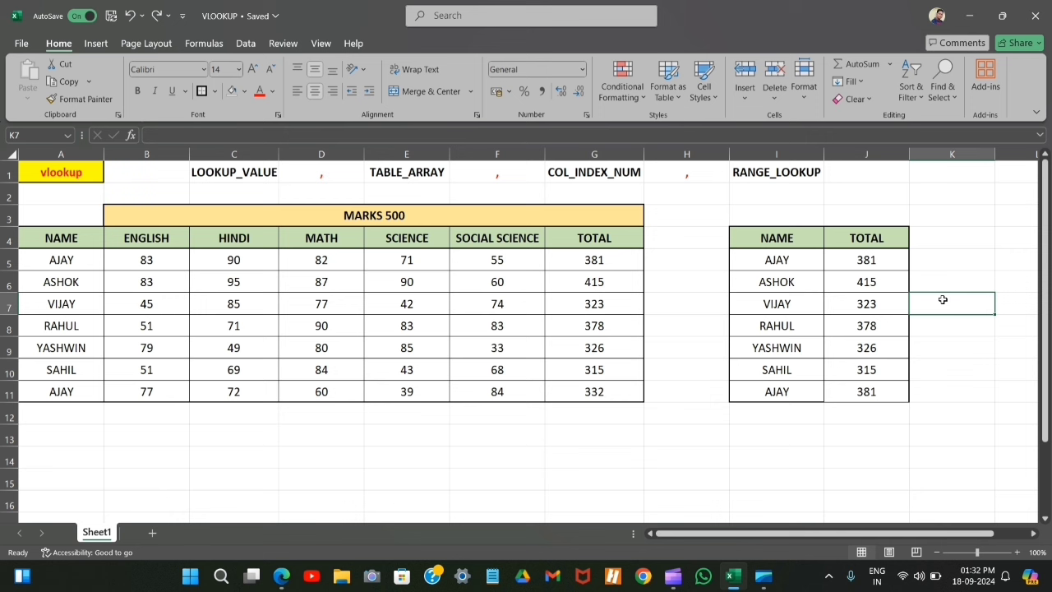
click(861, 238)
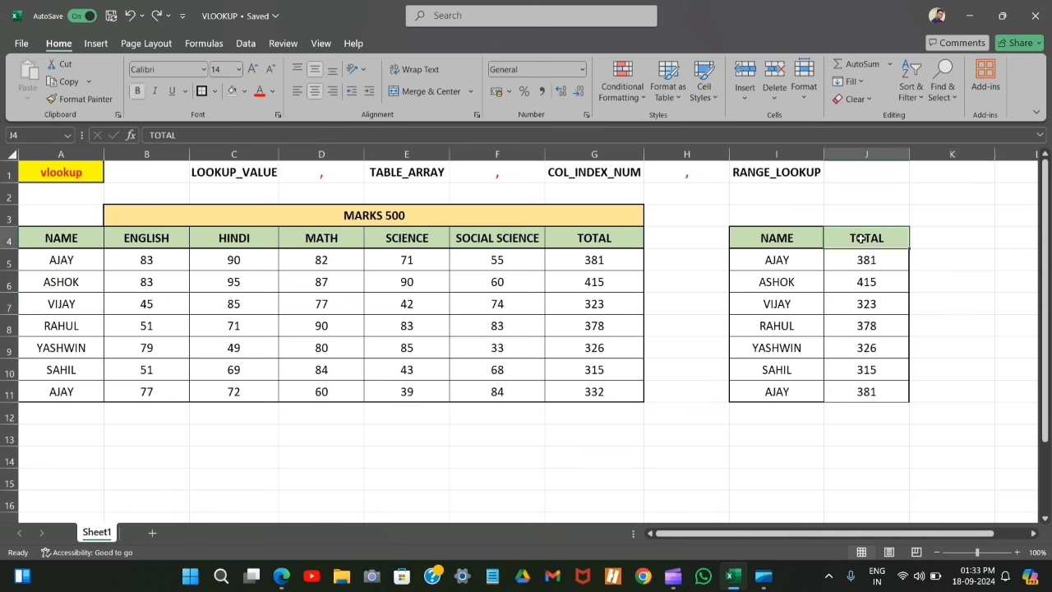
text(MATH)
click(928, 239)
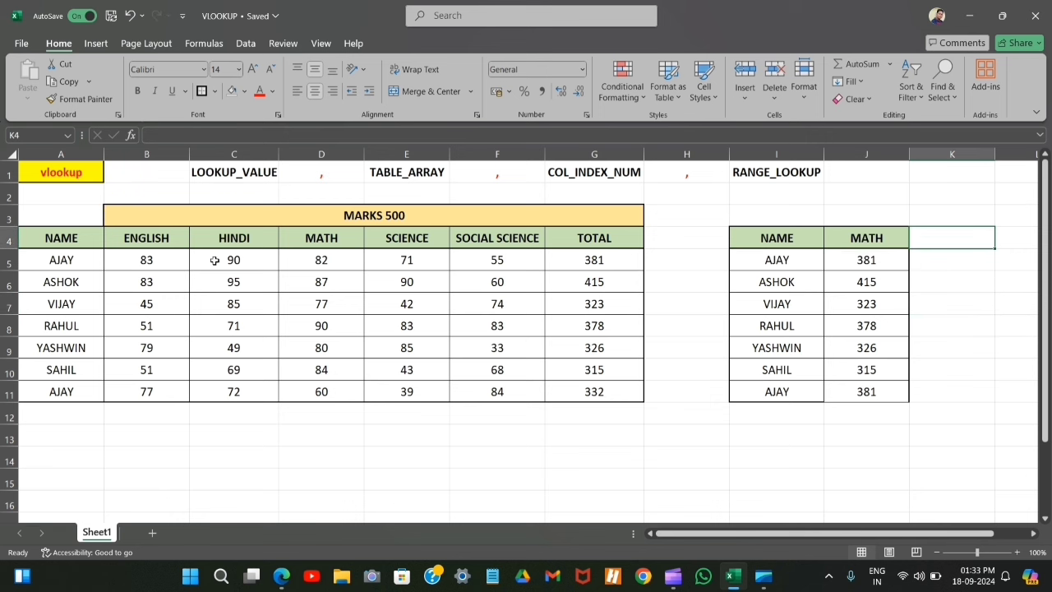
click(866, 261)
Step: Change J5's VLOOKUP column index from 7 to 4, returning AJAY's MATH mark of 82
key(F2)
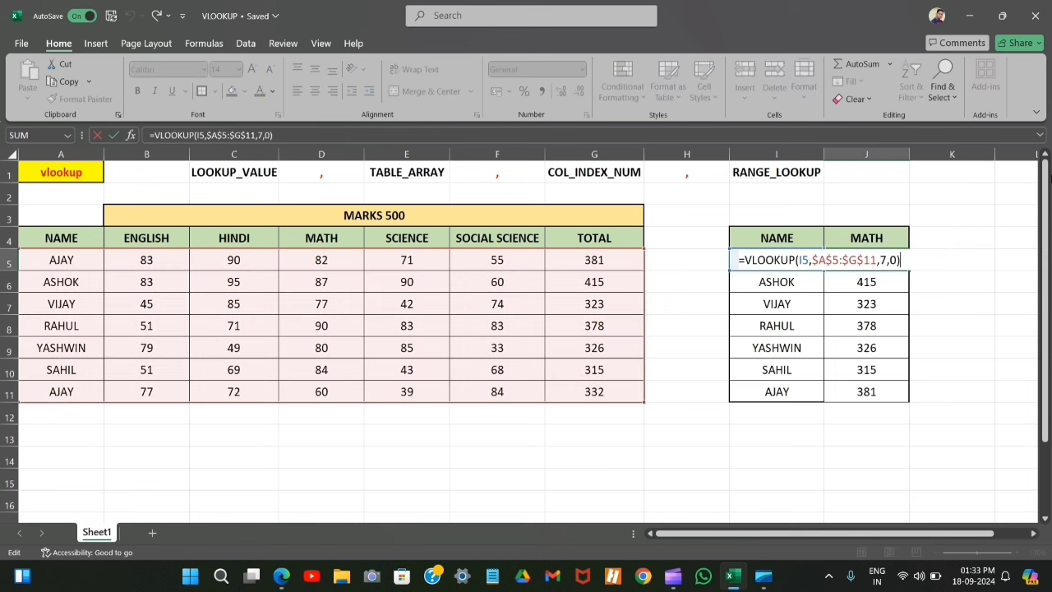
double_click(883, 260)
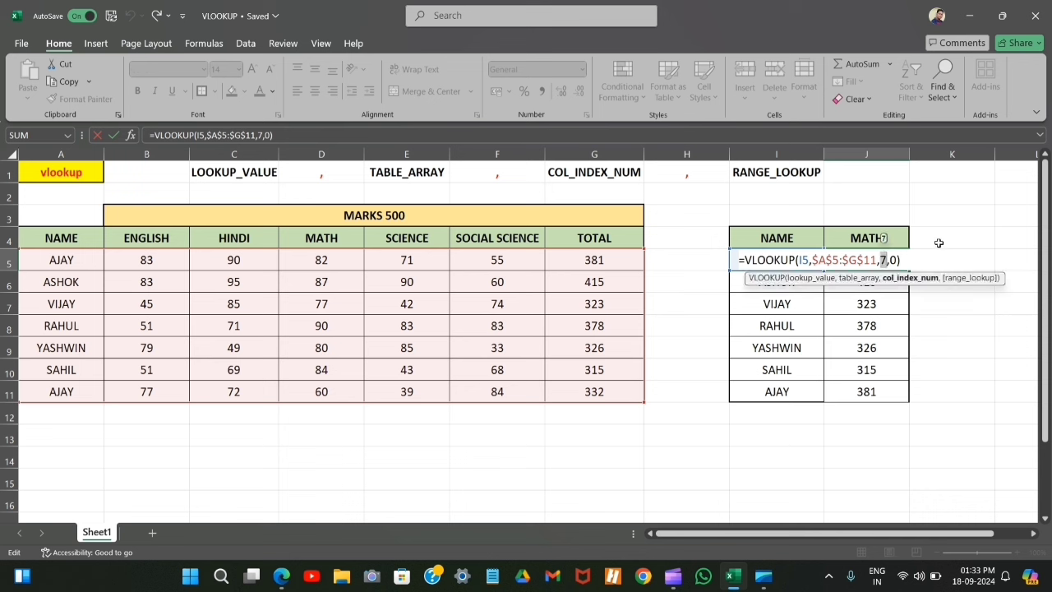
text(4)
key(Return)
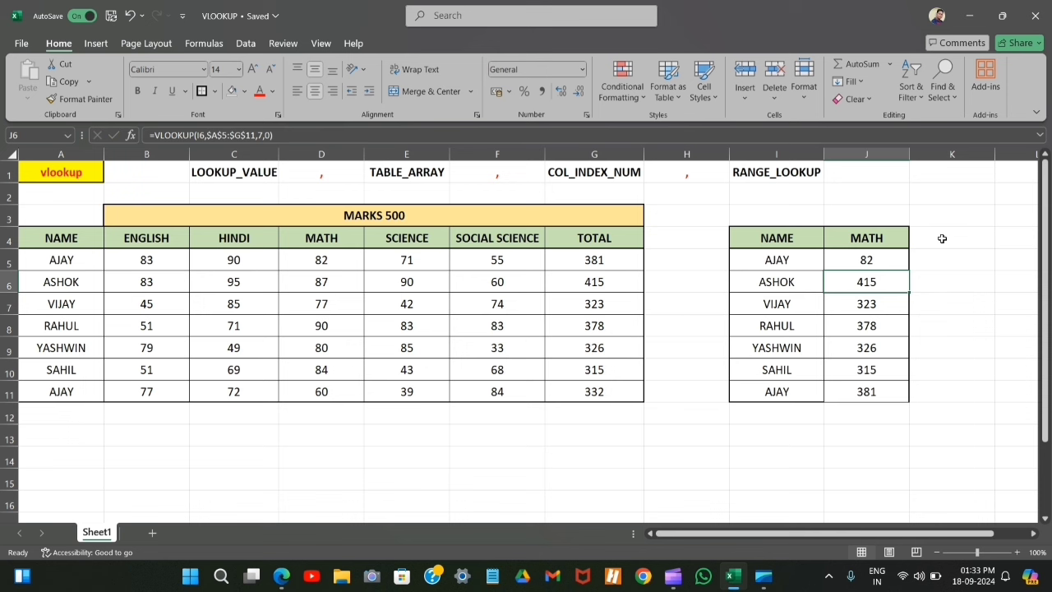
click(888, 262)
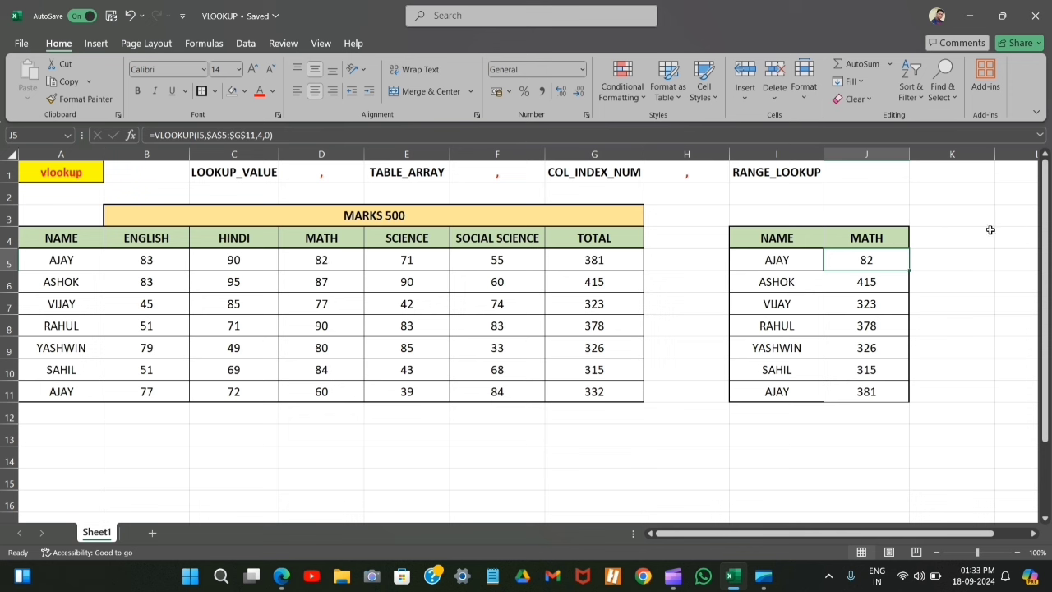
Step: Fill J6:J11 with the column-4 lookup (87, 77, 90, 80, 84, 82) and compare against source D5:D11
key(ctrl+c)
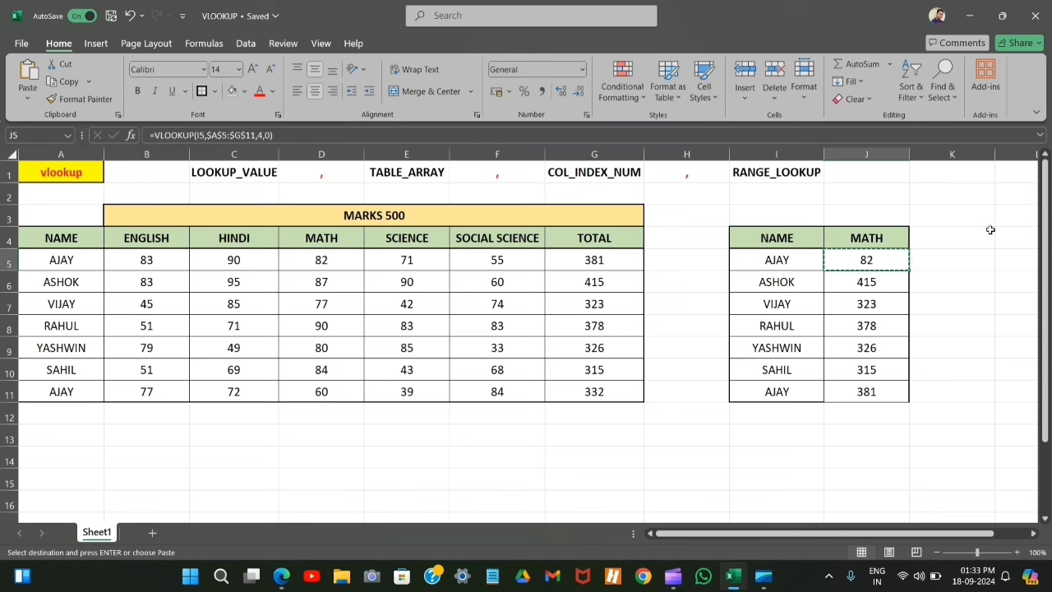
key(shift+Down)
key(shift+Down)
key(shift+Down)
key(shift+Down)
key(shift+Down)
key(shift+Down)
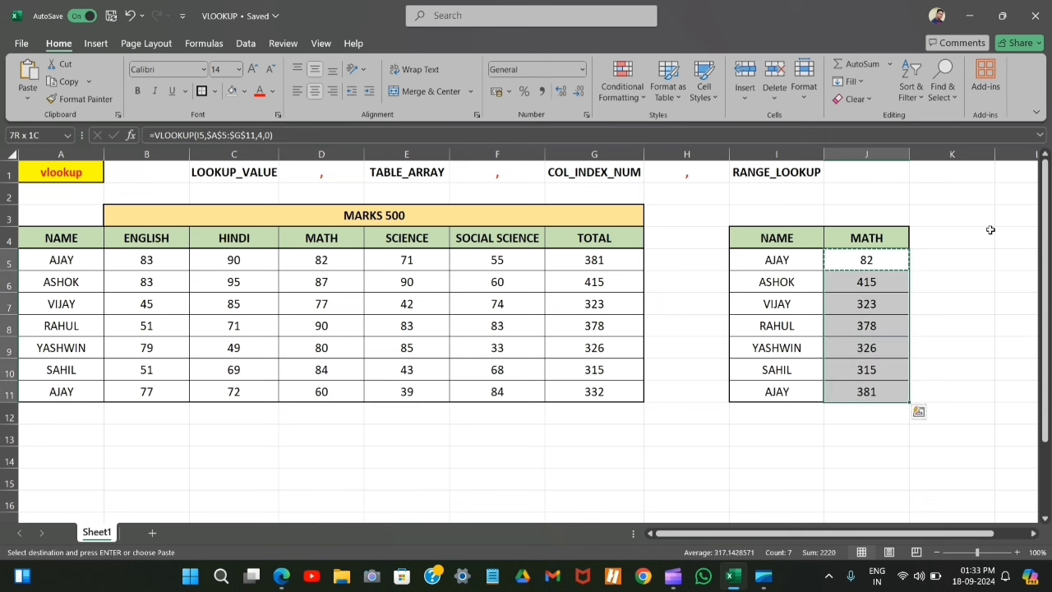
key(ctrl+v)
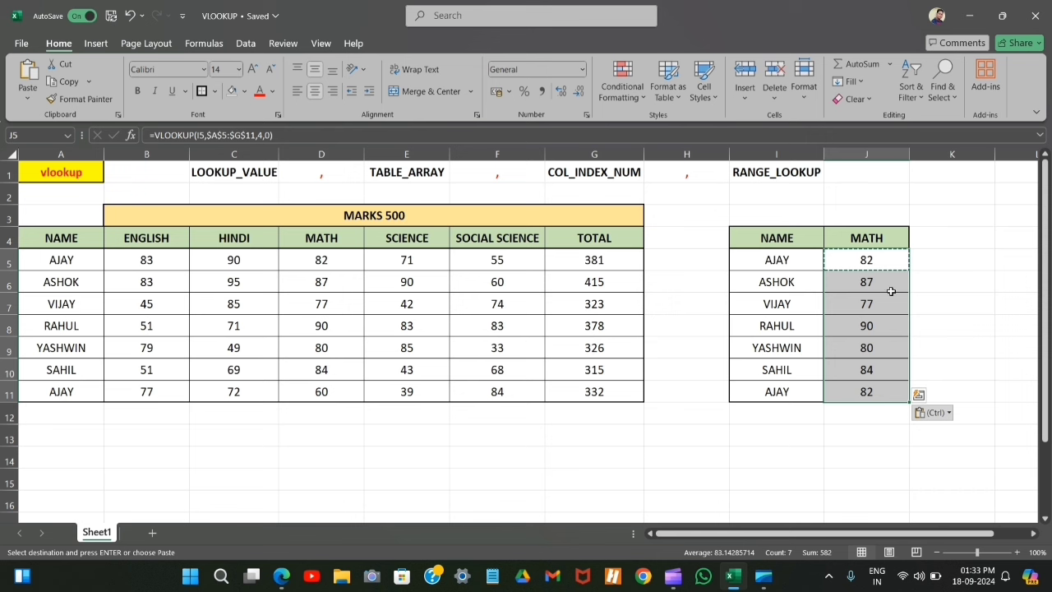
click(888, 286)
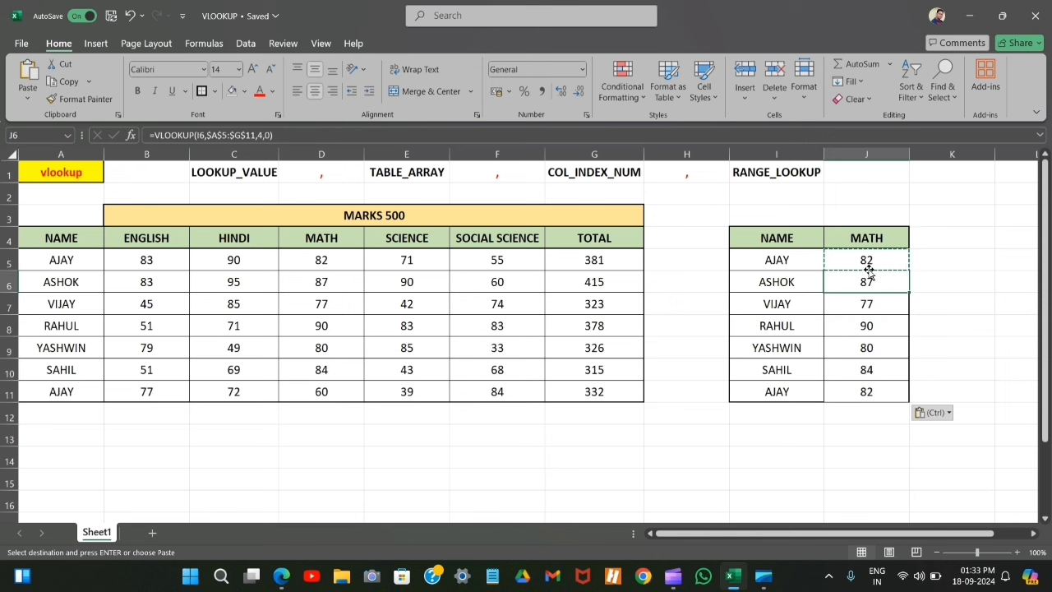
click(868, 261)
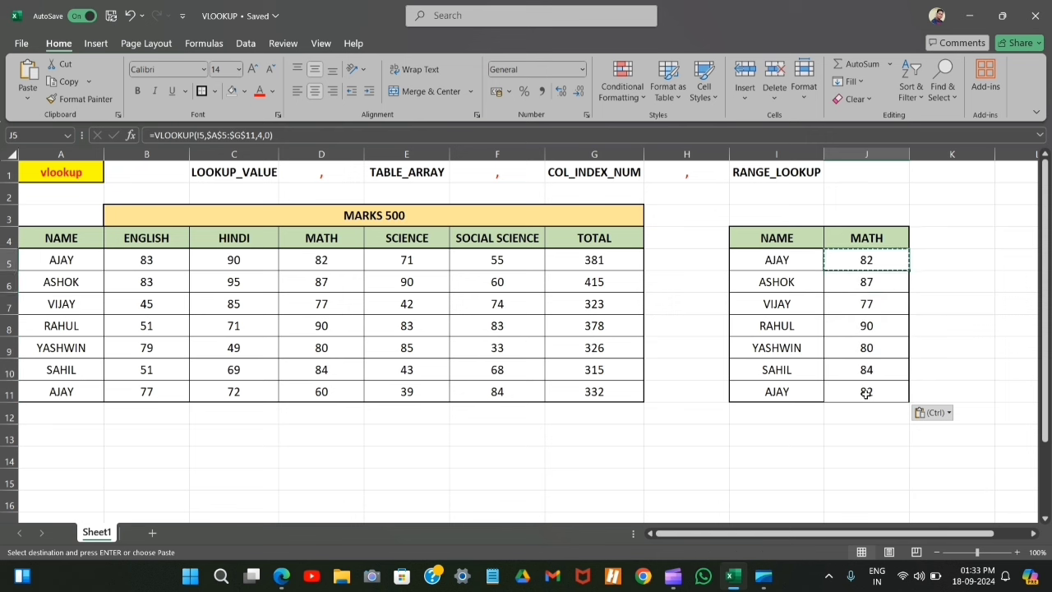
click(333, 264)
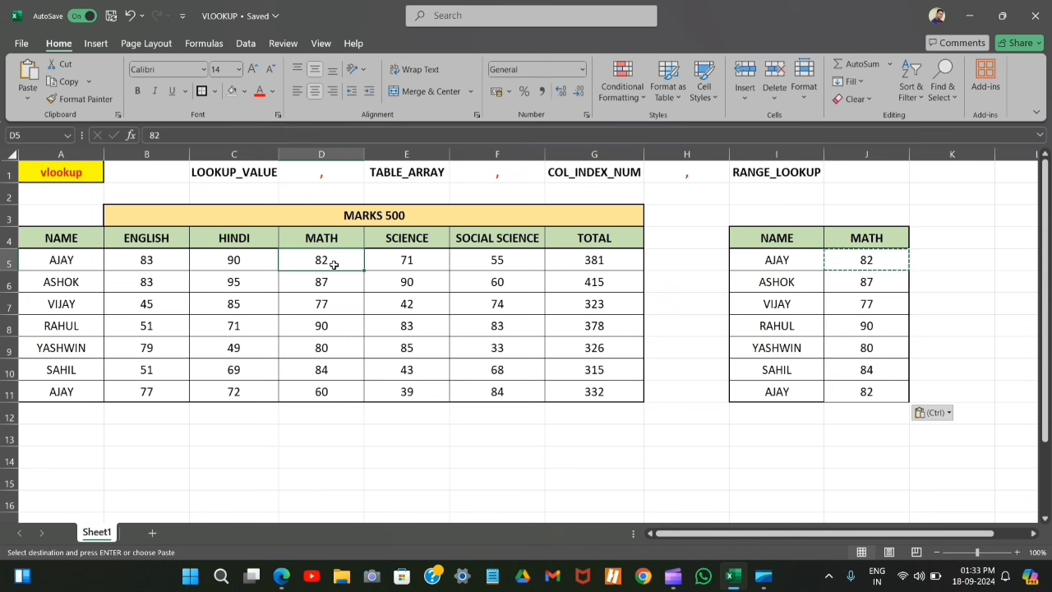
key(ctrl+shift+Down)
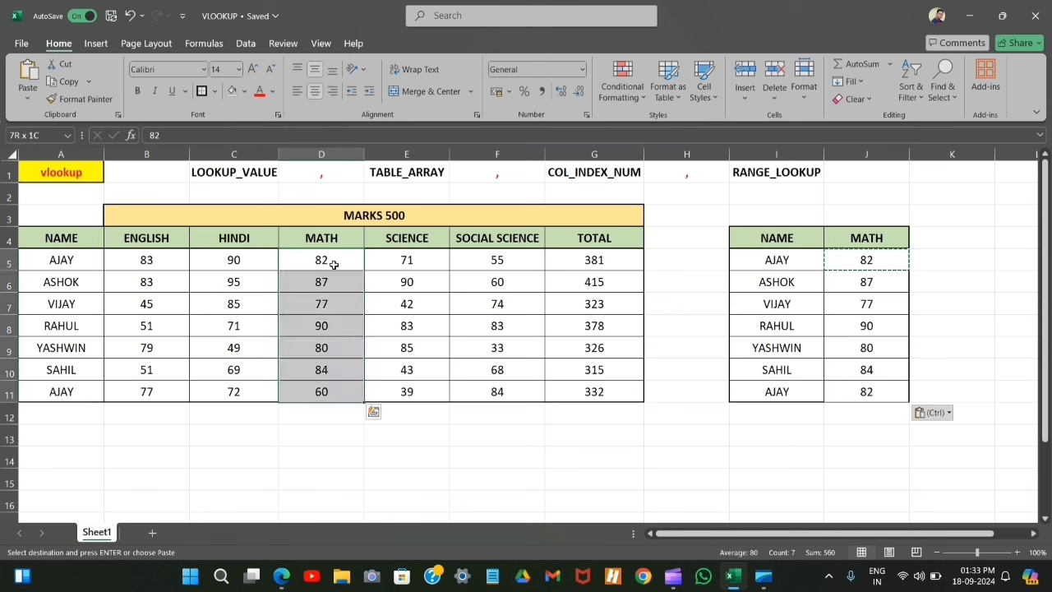